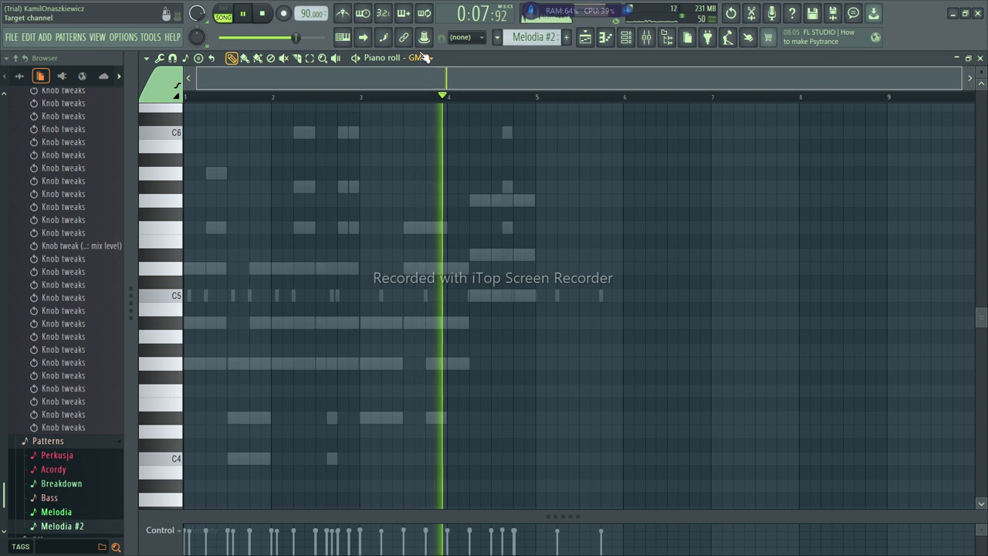
# Show the GMS #2 channel's notes in the piano roll and open the channel rack.
pyautogui.click(417, 58)
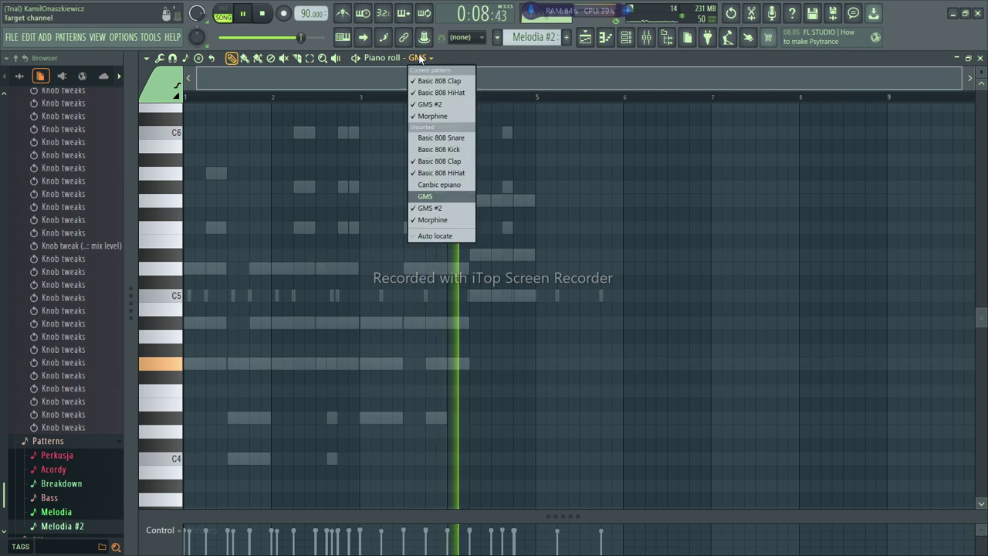
pyautogui.click(472, 210)
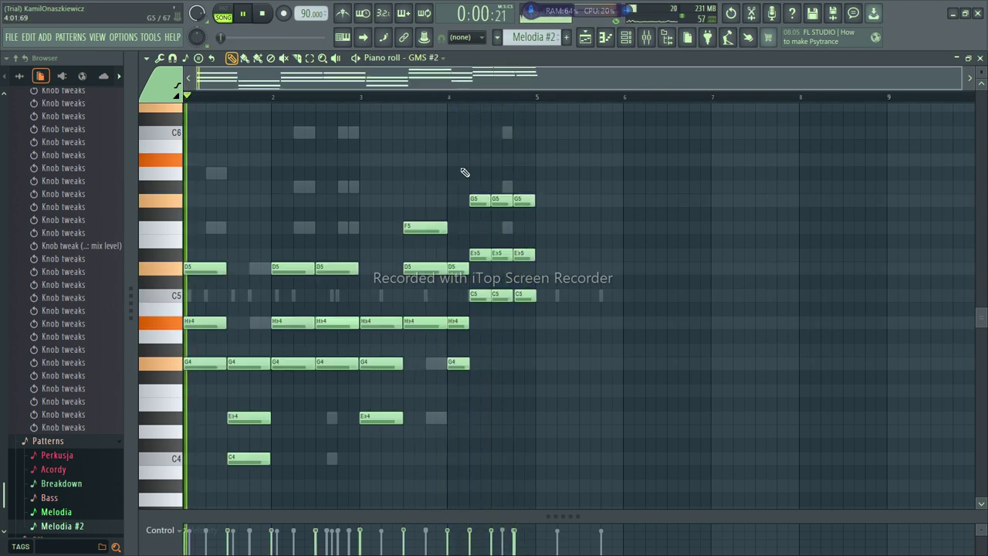
pyautogui.click(427, 58)
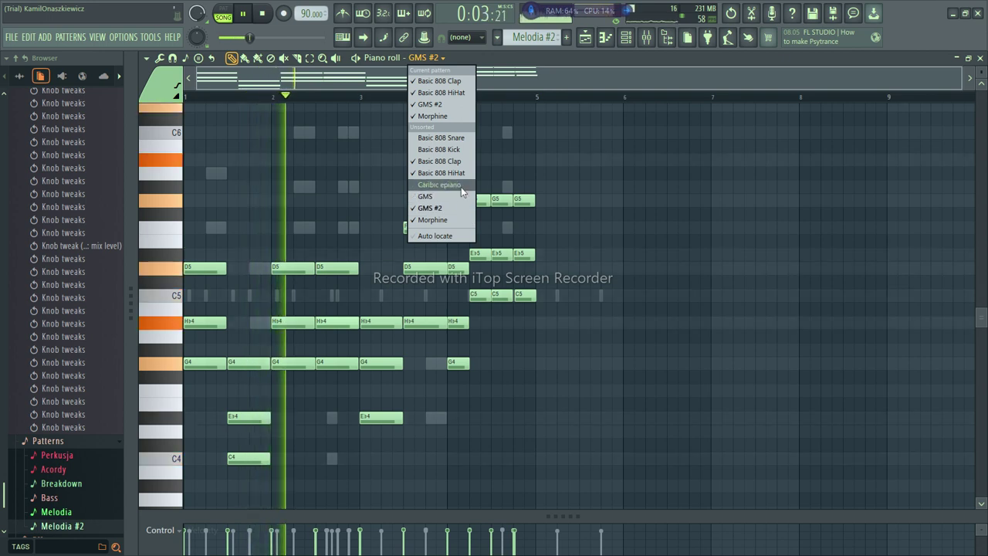
pyautogui.click(627, 37)
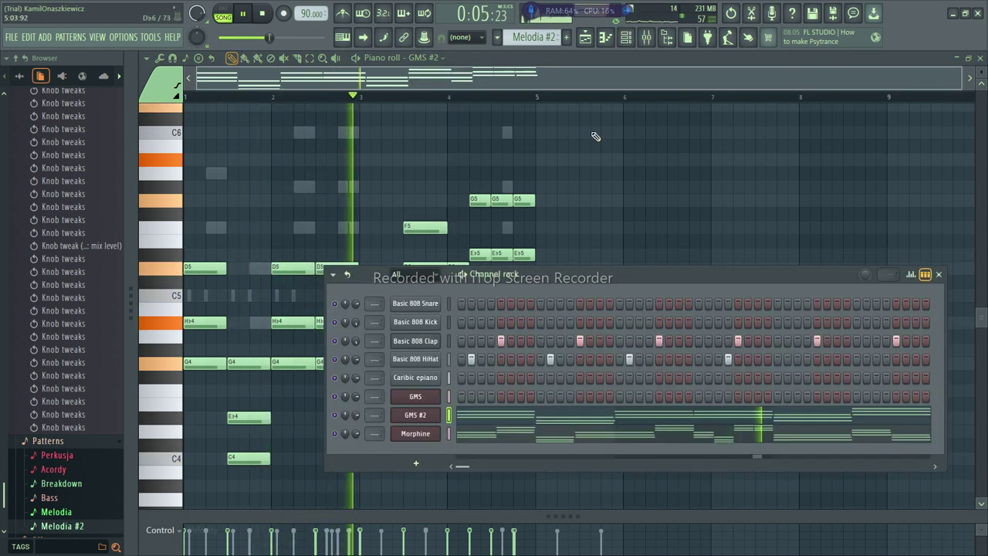
pyautogui.rightClick(414, 399)
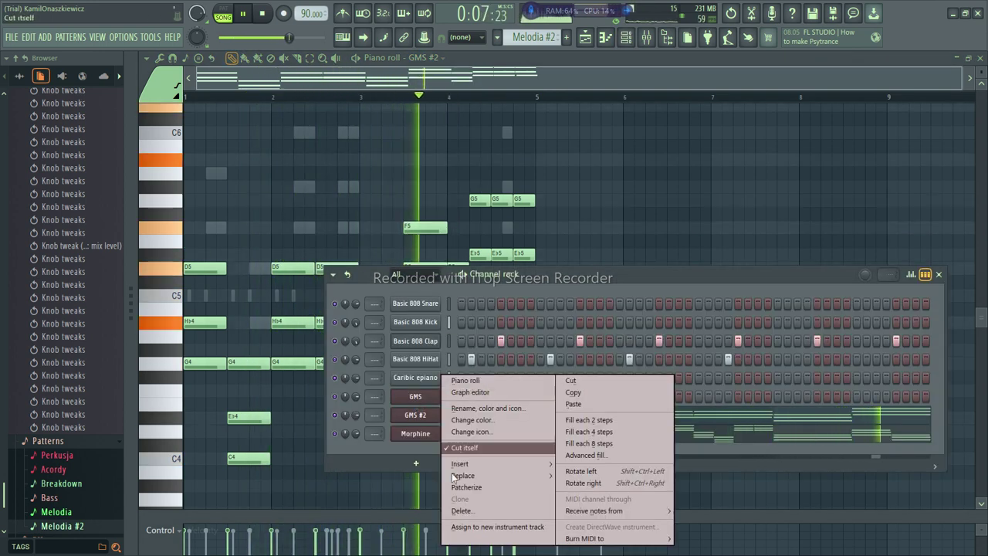
pyautogui.moveTo(475, 474)
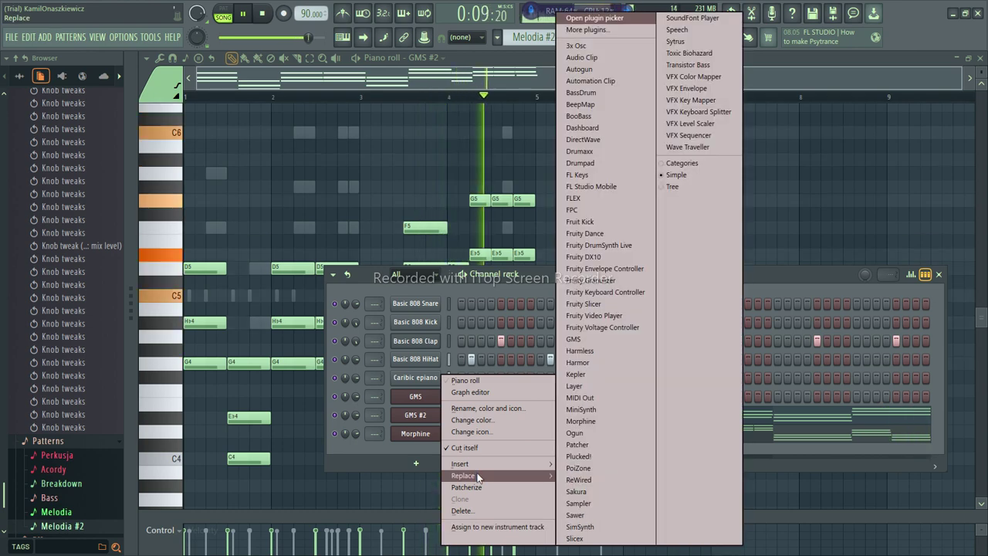
pyautogui.click(772, 413)
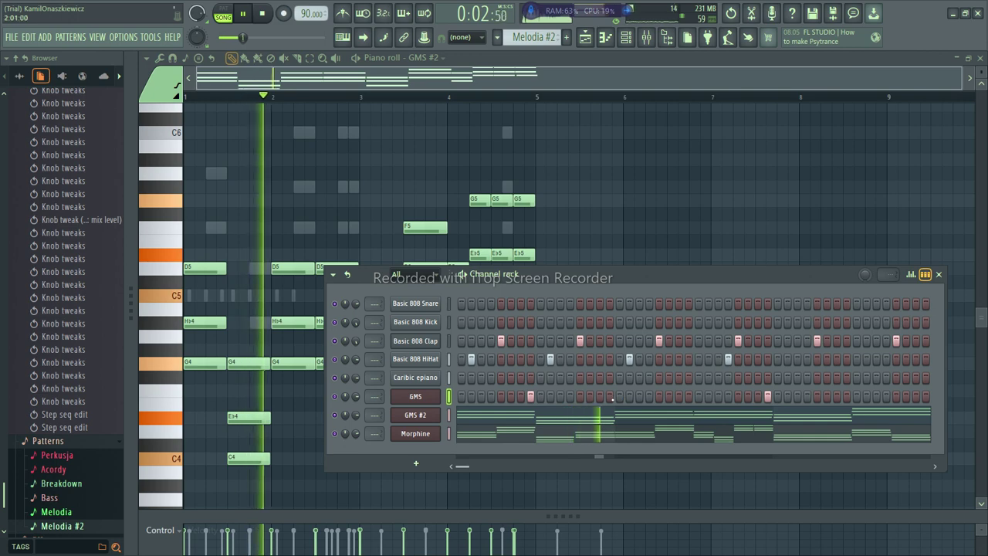
# Add GMS hits on steps 16 and 24 of the sequence and raise the GMS channel volume slightly.
pyautogui.click(610, 397)
pyautogui.click(689, 396)
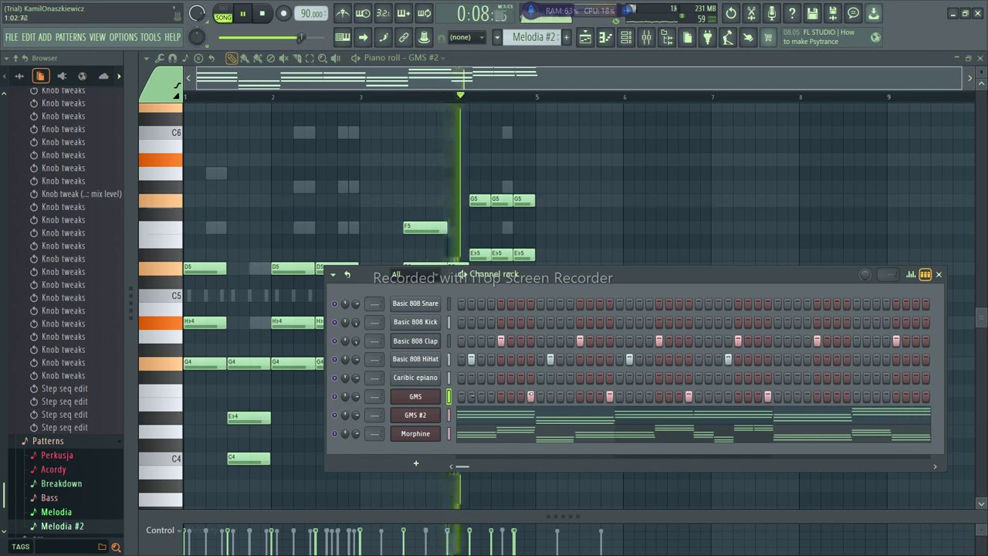
pyautogui.moveTo(356, 396); pyautogui.dragTo(356, 386)
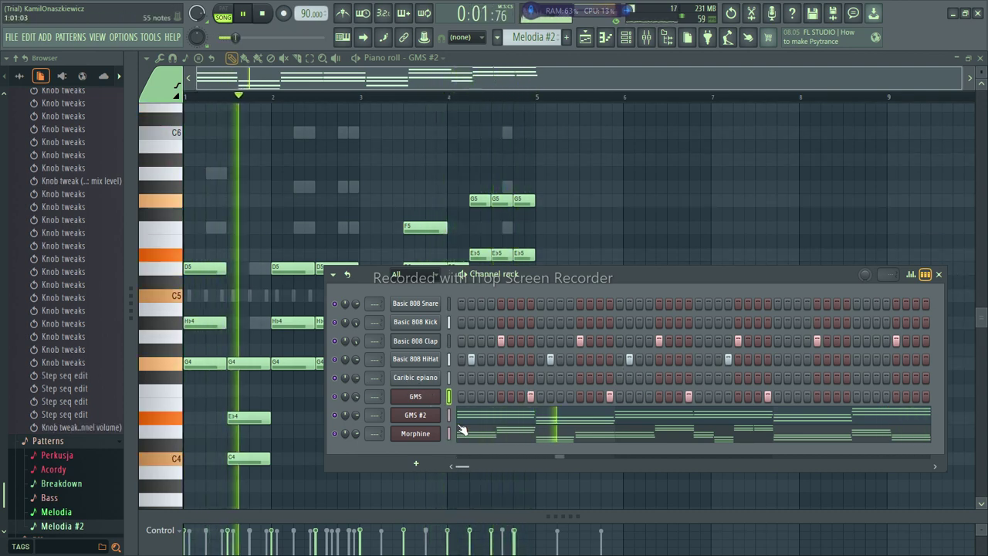
# Add GMS hits on steps 5, 13, 21, 29 and 37, and clear the hit on step 8.
pyautogui.click(502, 397)
pyautogui.rightClick(531, 396)
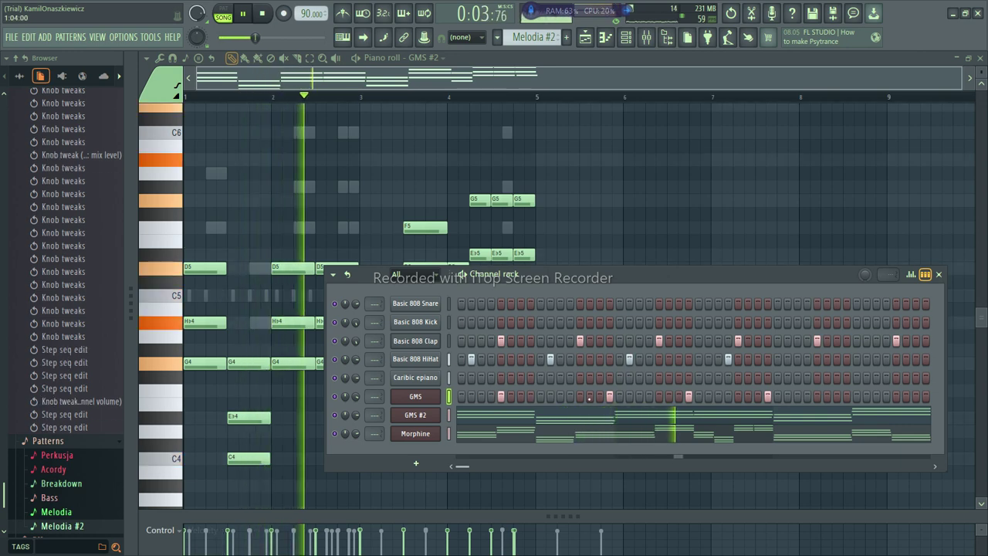
pyautogui.click(581, 398)
pyautogui.click(659, 398)
pyautogui.moveTo(747, 397); pyautogui.dragTo(739, 398)
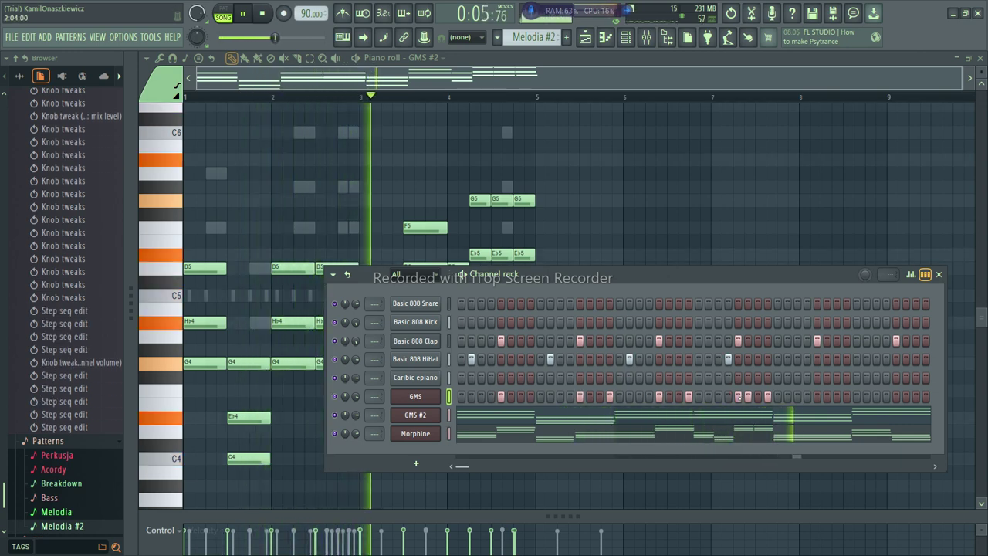
pyautogui.rightClick(748, 397)
pyautogui.click(817, 398)
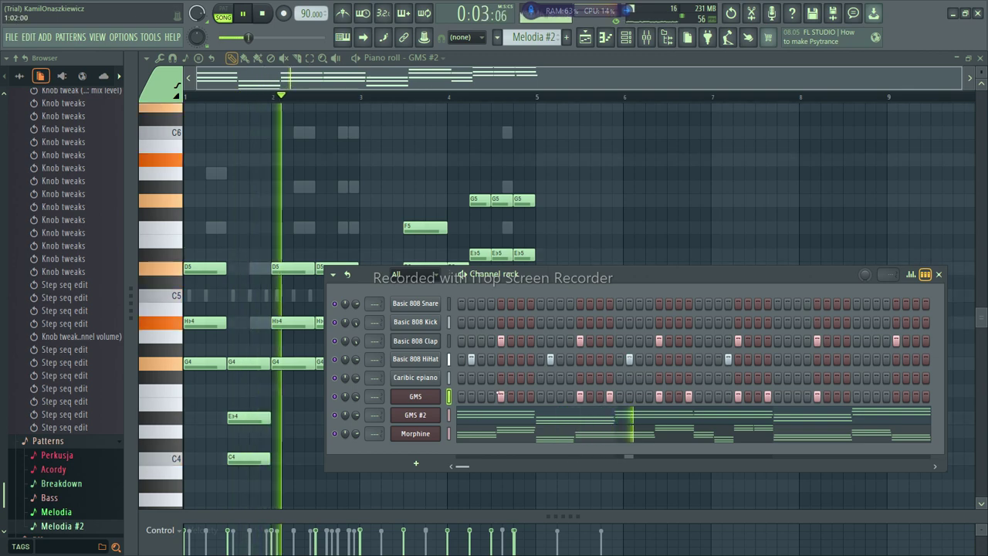
# Clear every GMS hit from the step sequence.
pyautogui.rightClick(501, 396)
pyautogui.rightClick(580, 397)
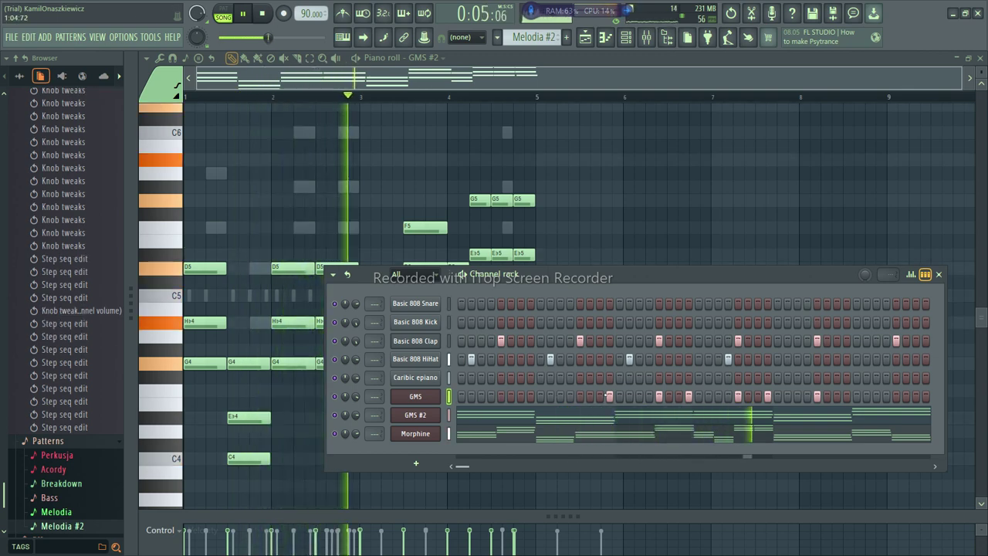
pyautogui.rightClick(610, 397)
pyautogui.rightClick(659, 397)
pyautogui.click(699, 396)
pyautogui.rightClick(689, 397)
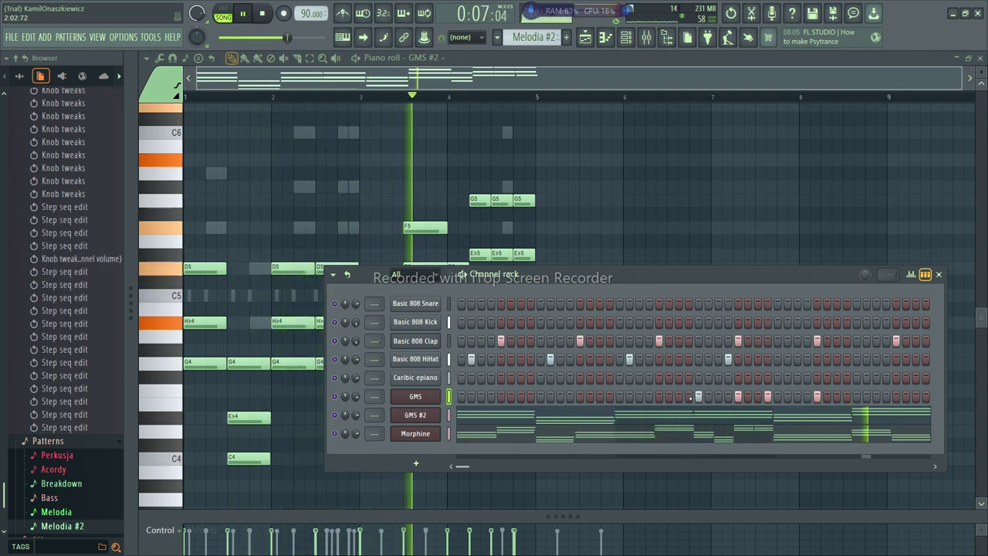
pyautogui.rightClick(699, 397)
pyautogui.rightClick(738, 397)
pyautogui.rightClick(768, 397)
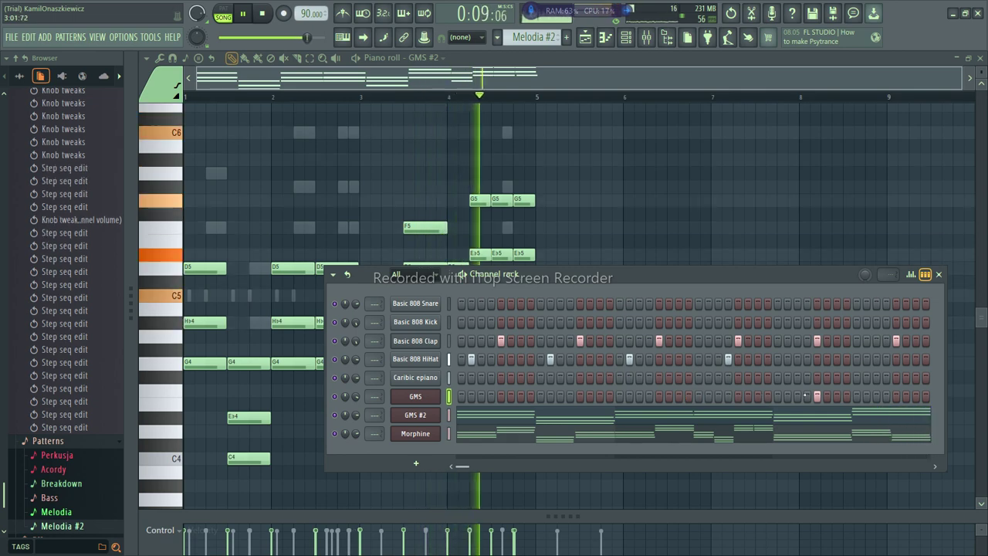
pyautogui.rightClick(817, 397)
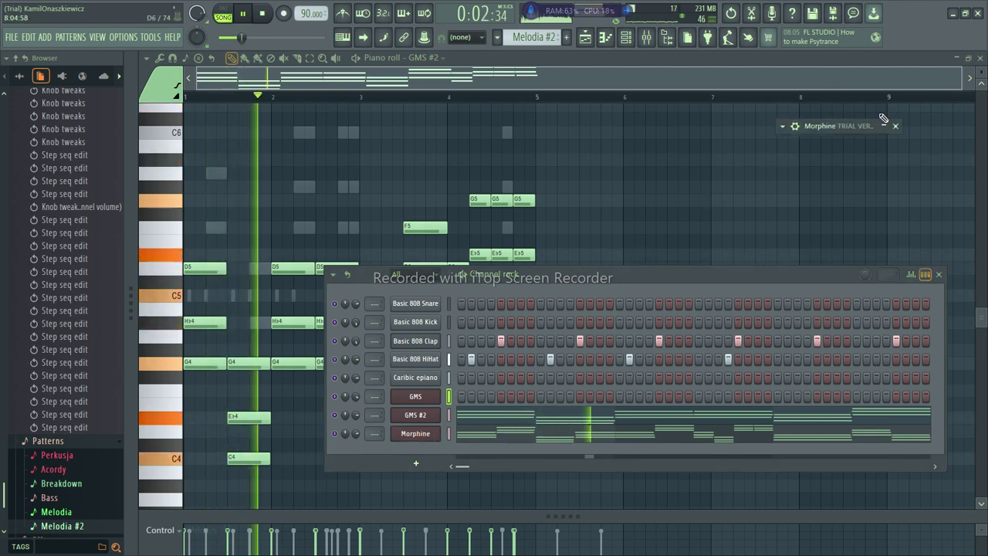
# Open Morphine's presets library and audition Leads presets, including LED Nordic Chord MC and LED Surf & Solo FG.
pyautogui.click(415, 433)
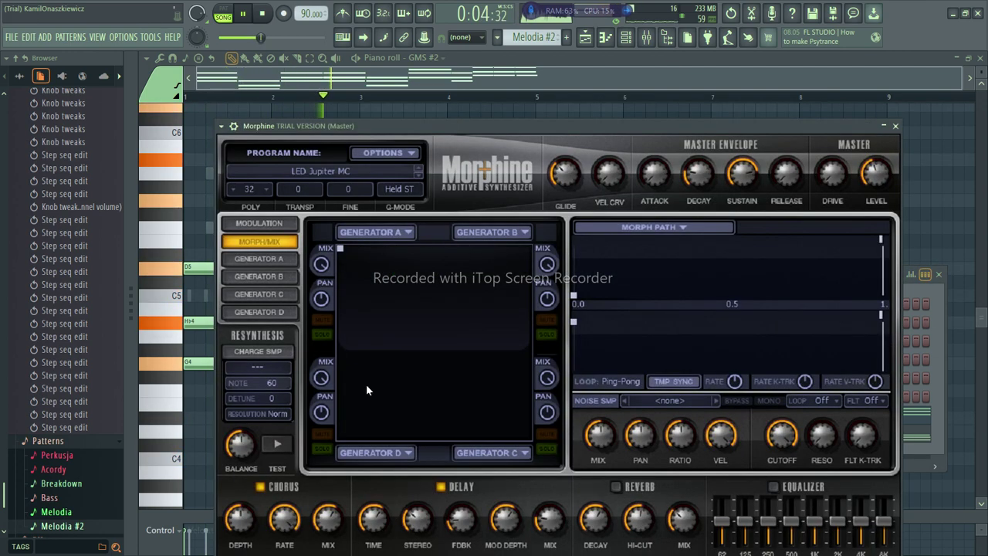
pyautogui.click(312, 174)
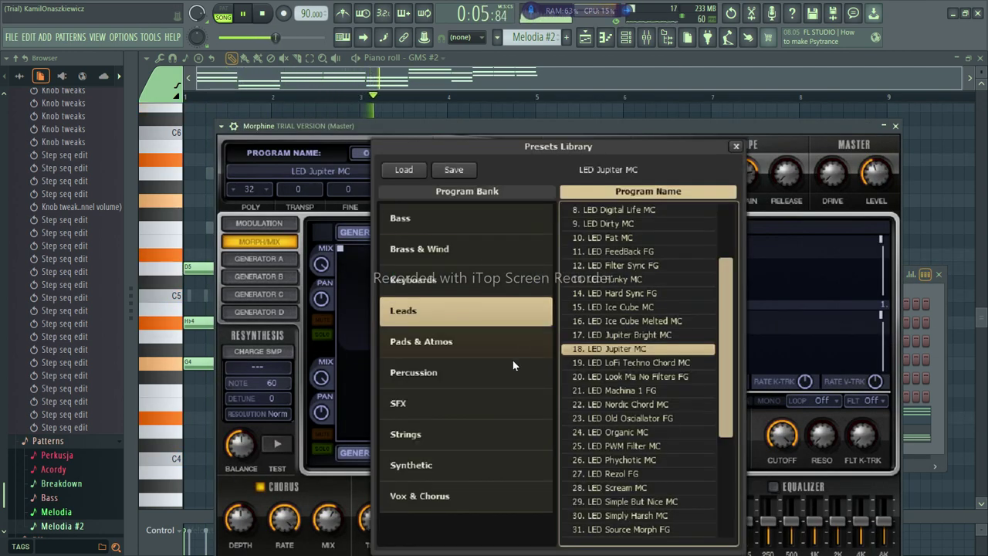
pyautogui.click(661, 404)
pyautogui.scroll(-3, 695, 390)
pyautogui.click(627, 418)
pyautogui.scroll(-7, 618, 415)
pyautogui.click(614, 407)
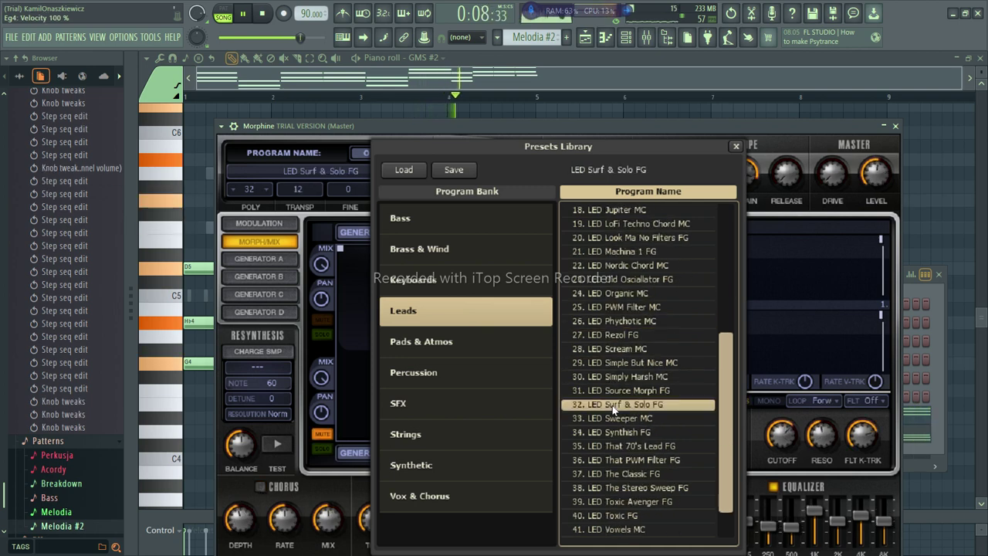
# Compare LED Simple But Nice MC and LED Surf & Solo FG with LED The Stereo Sweep FG, ending on the latter.
pyautogui.scroll(-2, 614, 408)
pyautogui.click(643, 446)
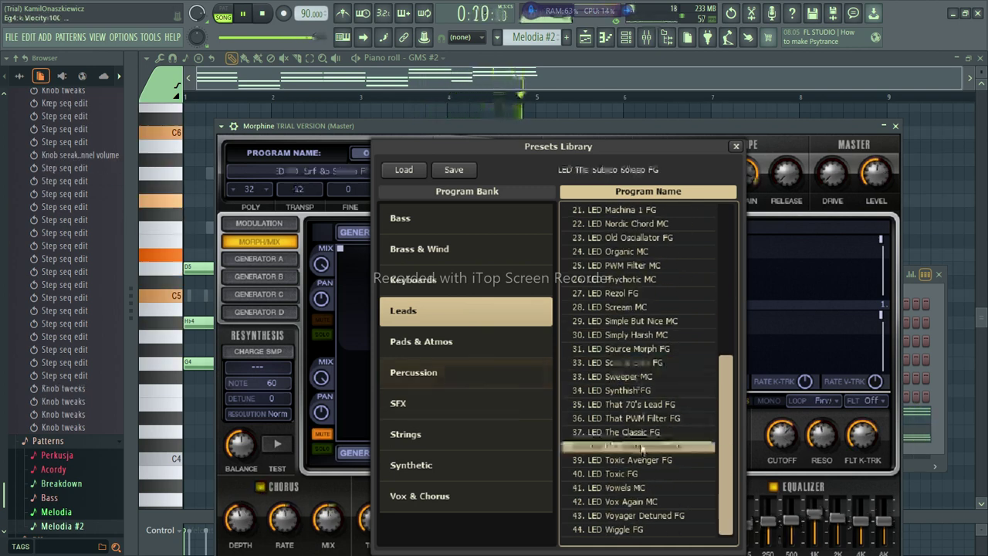
pyautogui.click(655, 322)
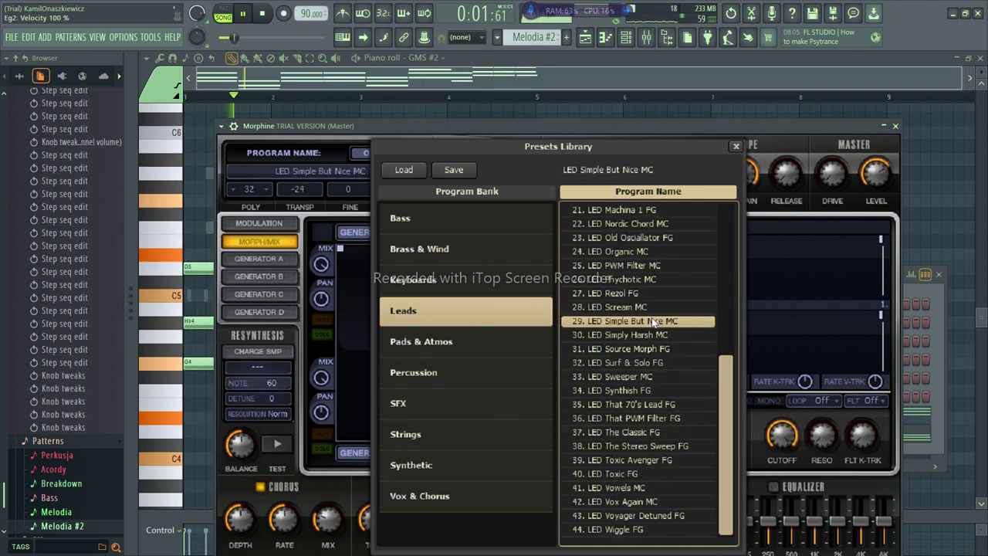
pyautogui.click(651, 362)
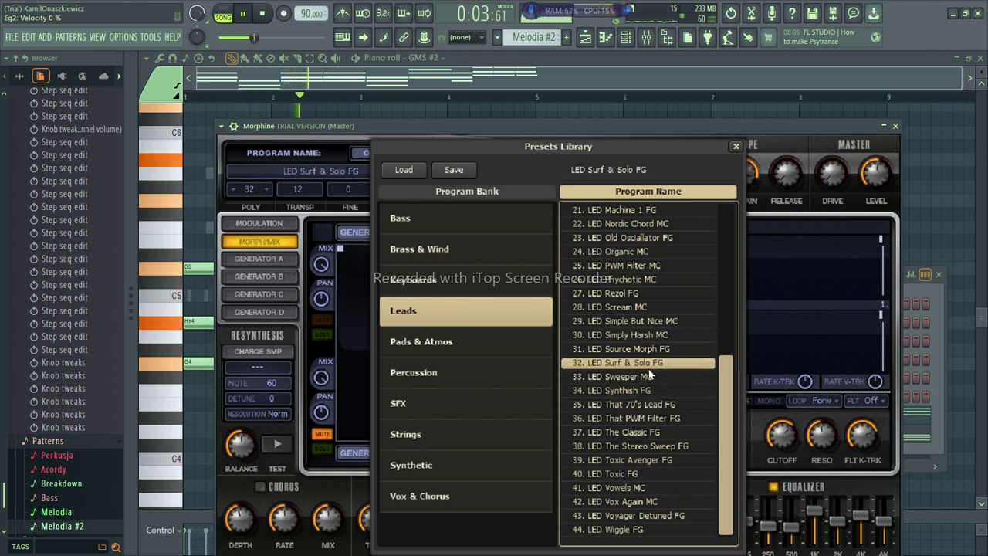
pyautogui.click(651, 446)
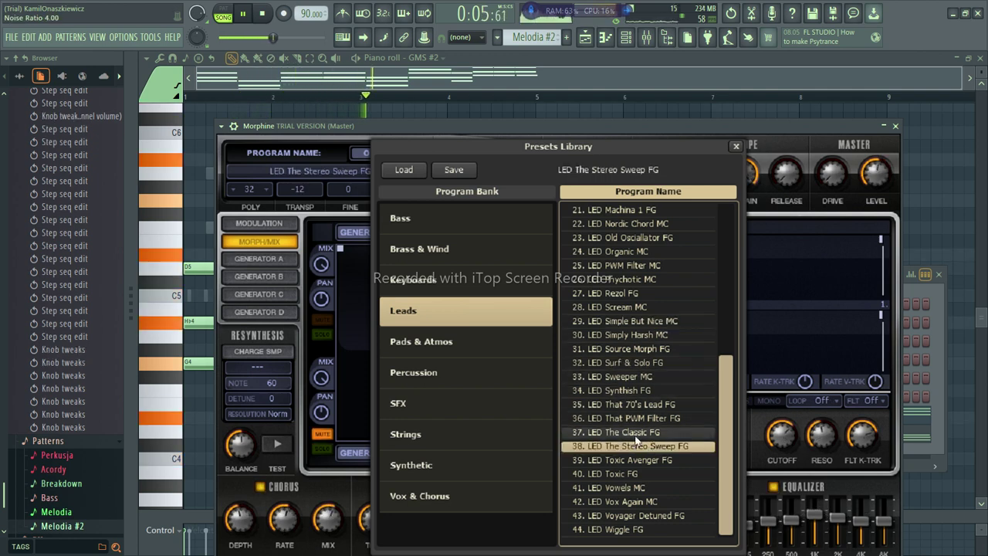
# Switch the Morphine presets library to the Pads & Atmos bank and try a preset from it.
pyautogui.click(422, 341)
pyautogui.click(643, 432)
pyautogui.scroll(-1, 644, 436)
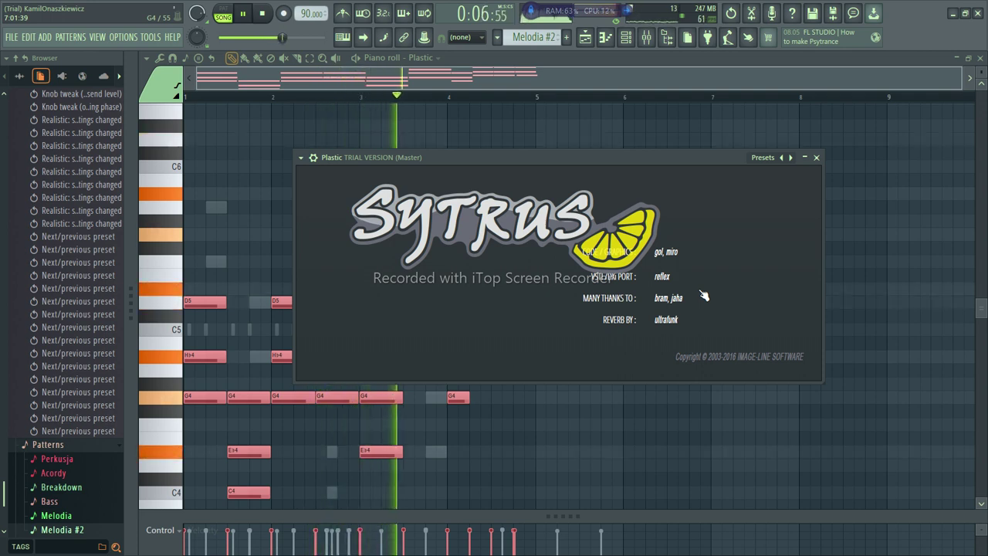
# Minimize the Plastic plugin and piano roll windows and move the channel rack over the lower part of the playlist.
pyautogui.click(804, 158)
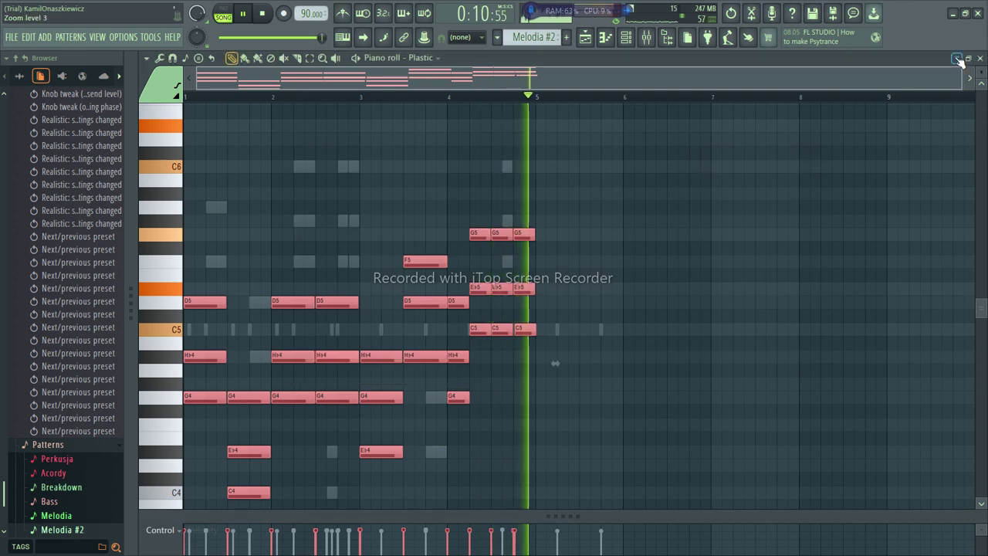
pyautogui.click(956, 59)
pyautogui.moveTo(864, 263); pyautogui.dragTo(468, 297)
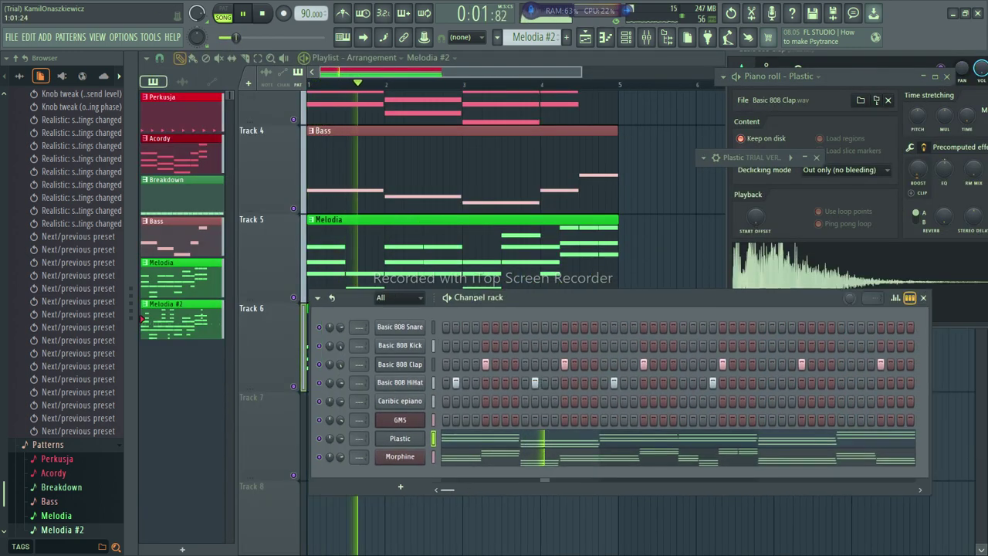
# Clear the Basic 808 HiHat hits on steps 2, 10, 18 and 28.
pyautogui.click(455, 382)
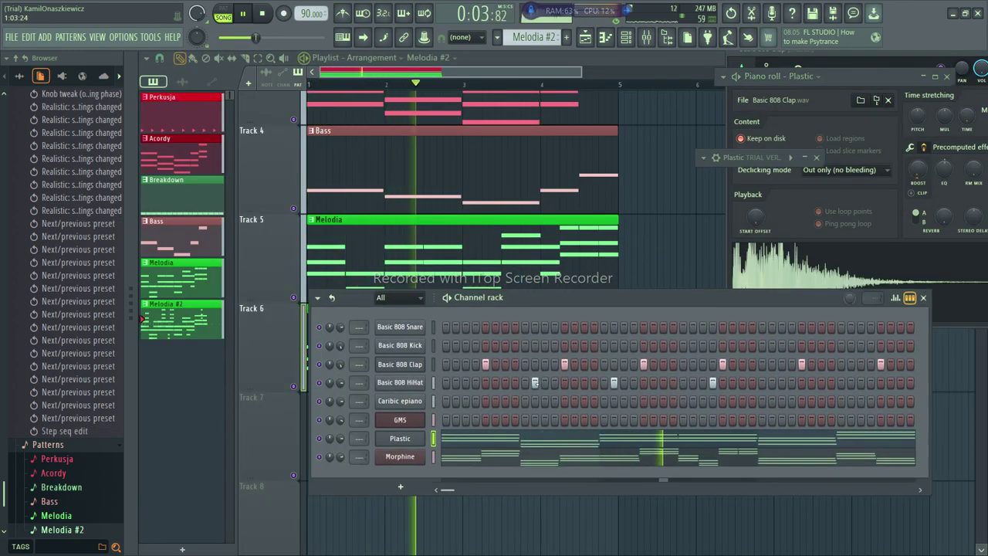
pyautogui.click(534, 382)
pyautogui.click(613, 382)
pyautogui.click(712, 383)
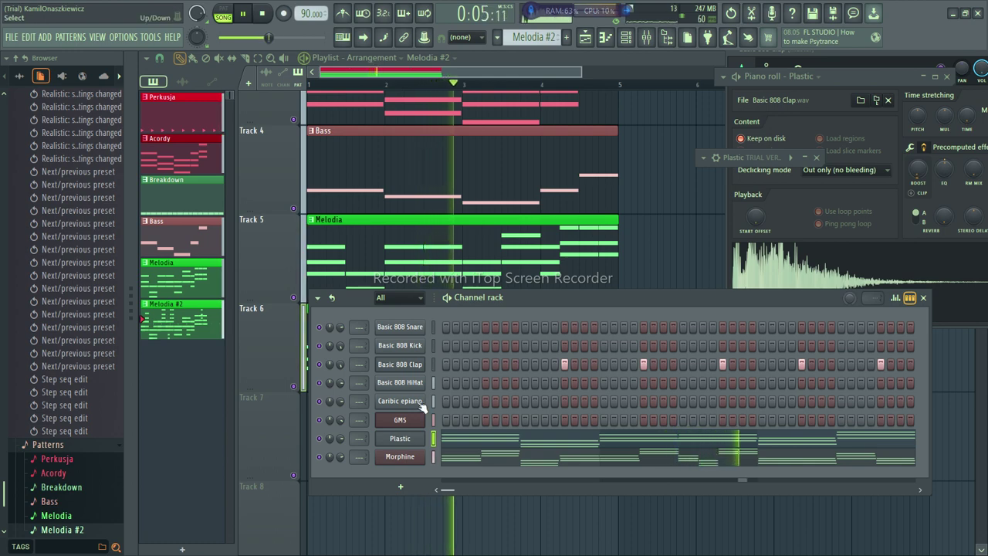
# Raise the Basic 808 Snare channel volume slightly and clear the Basic 808 Clap hits from step 13 through step 45.
pyautogui.moveTo(341, 327); pyautogui.dragTo(341, 322)
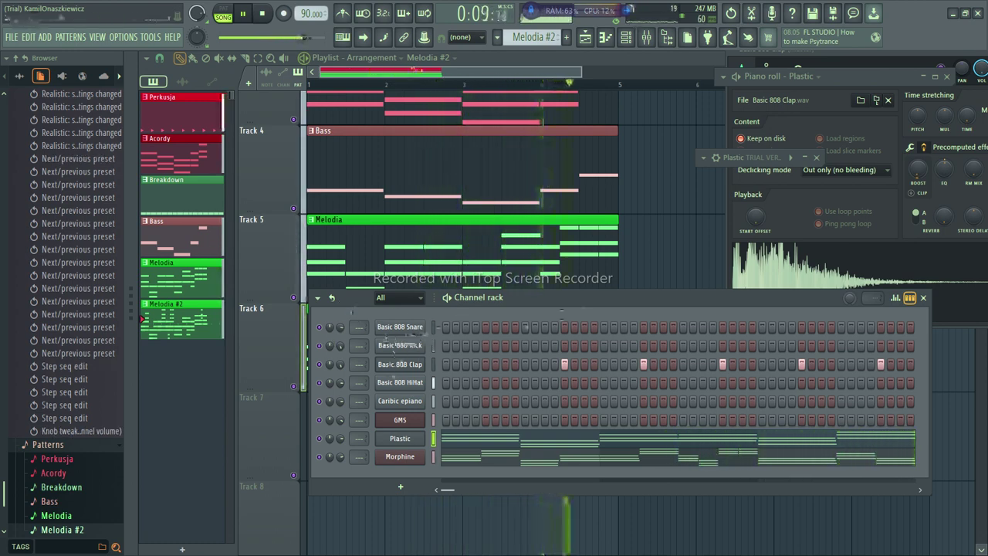
pyautogui.rightClick(564, 364)
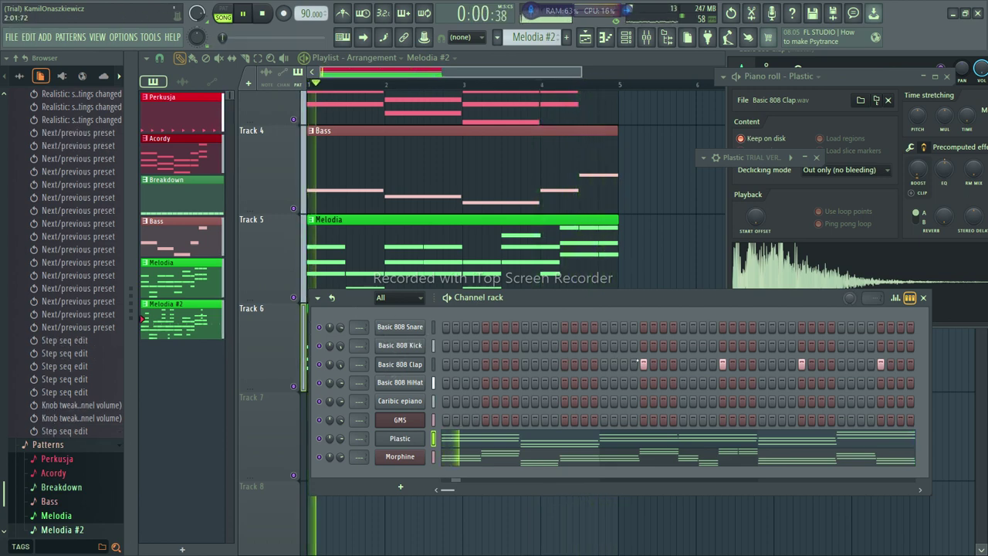
pyautogui.click(643, 364)
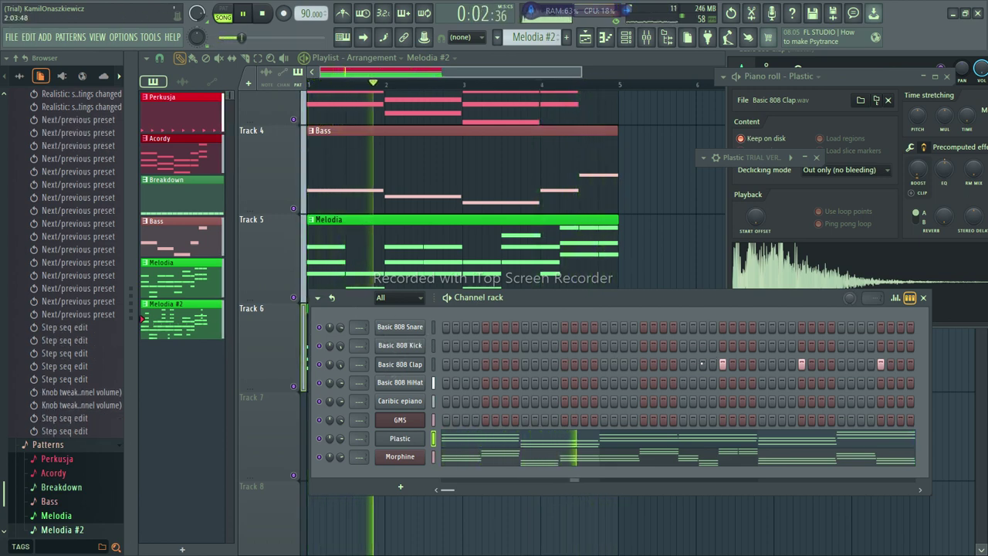
pyautogui.rightClick(723, 364)
pyautogui.rightClick(801, 364)
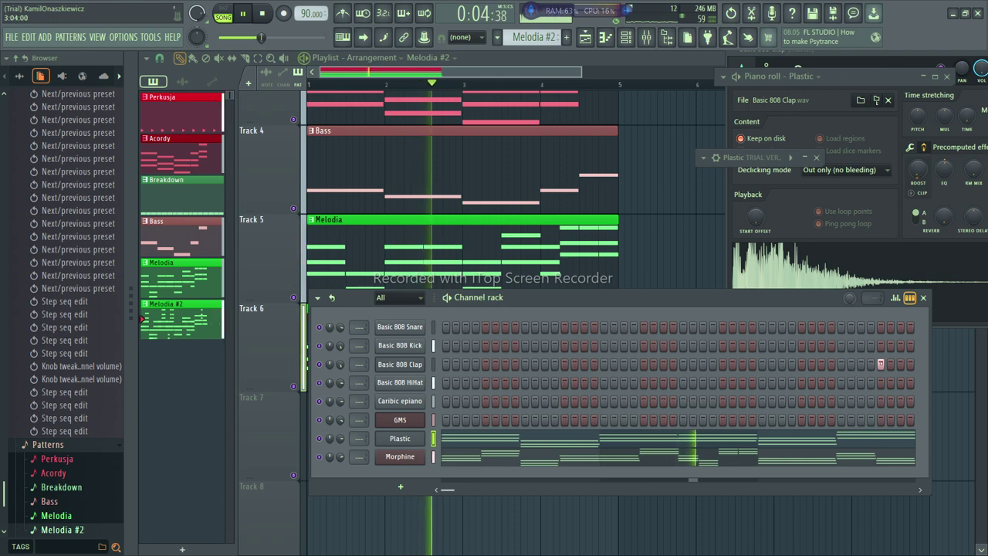
pyautogui.rightClick(881, 364)
# Clear the Basic 808 Clap hits in the later bars of the Melodia #2 pattern.
pyautogui.moveTo(448, 490); pyautogui.dragTo(470, 491)
pyautogui.click(643, 364)
pyautogui.click(564, 364)
pyautogui.click(535, 365)
pyautogui.click(456, 363)
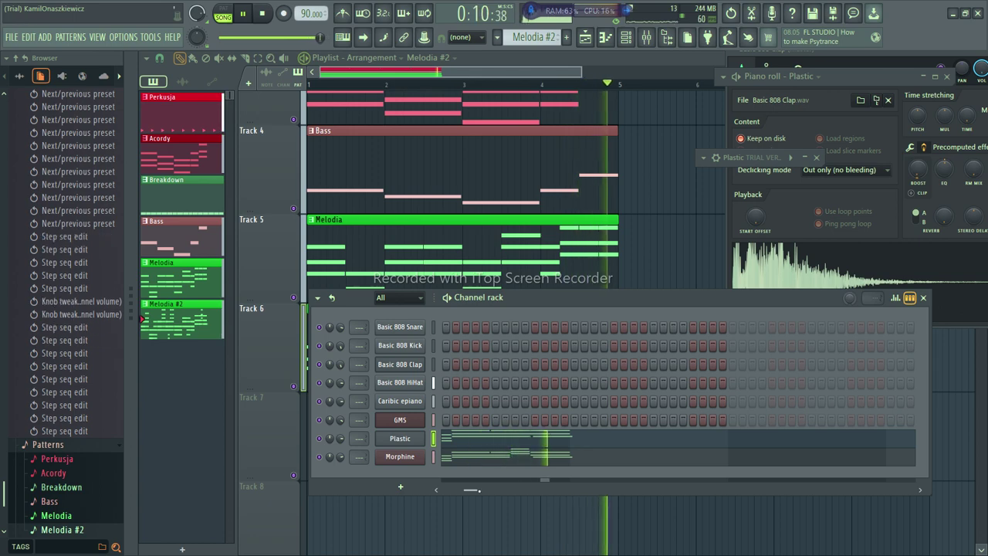
pyautogui.moveTo(467, 489); pyautogui.dragTo(464, 489)
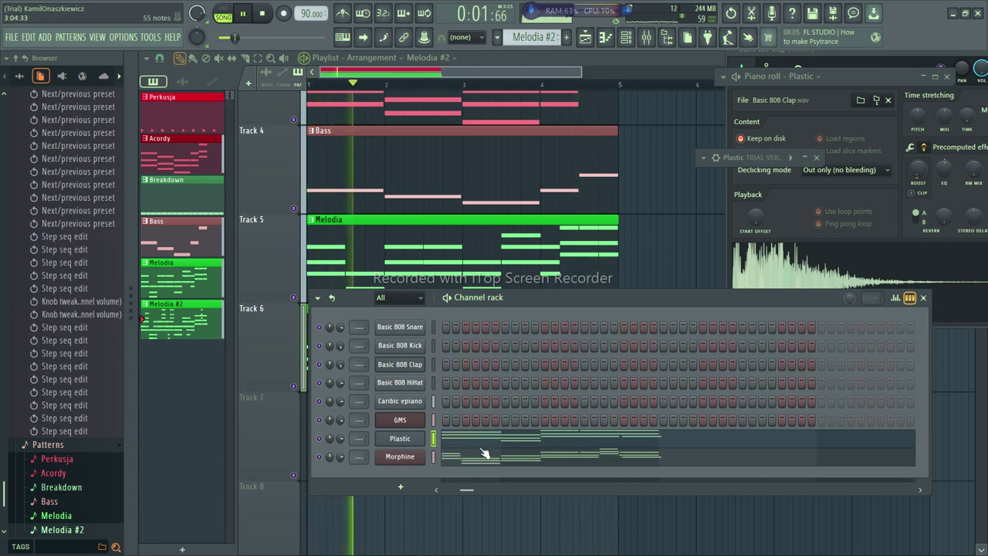
# Make Melodia the active pattern in the playlist.
pyautogui.click(190, 330)
pyautogui.doubleClick(185, 284)
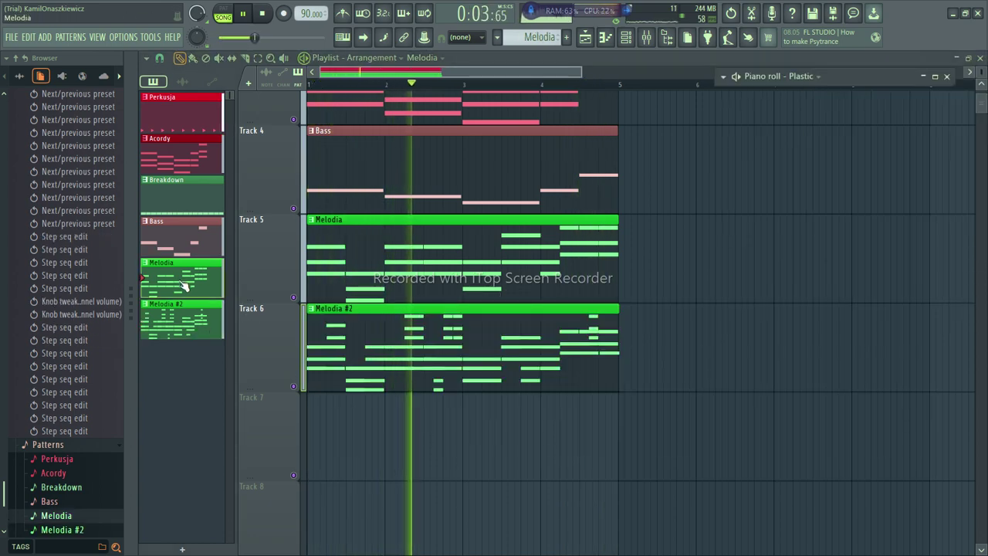
# Open Melodia's notes in the piano roll, switch its instrument to the 4-2-floor preset and expand the Sytrus window.
pyautogui.click(935, 77)
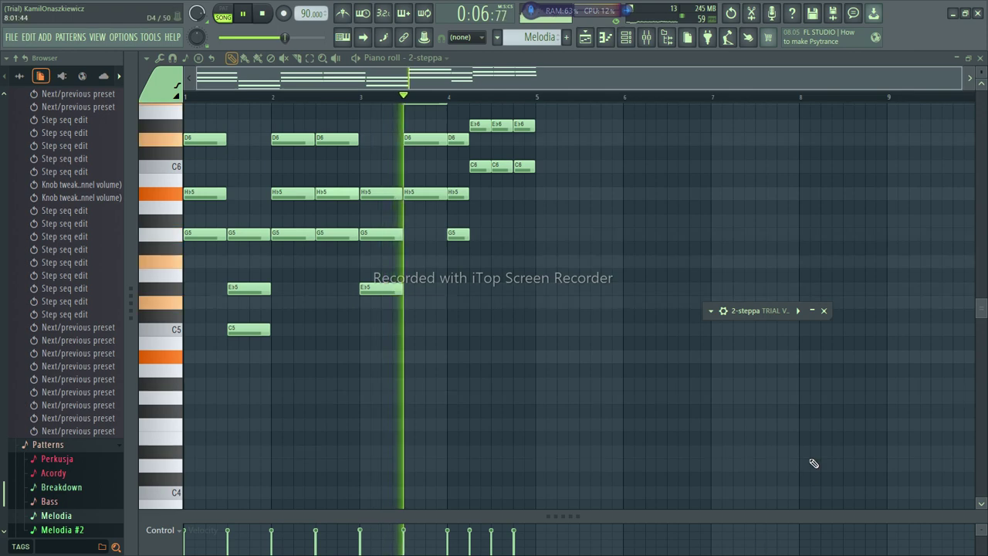
pyautogui.scroll(-3, 811, 464)
pyautogui.scroll(10, 811, 463)
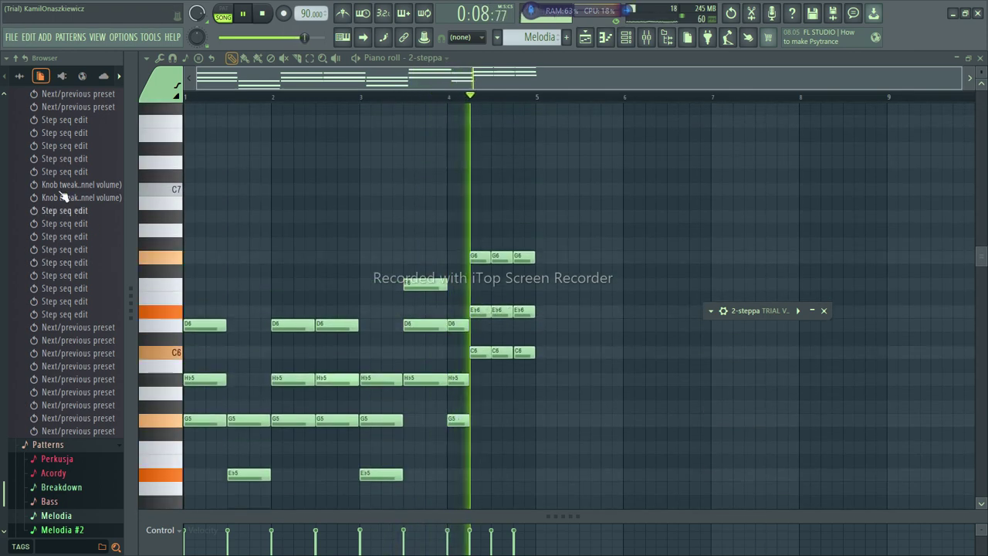
pyautogui.scroll(15, 47, 193)
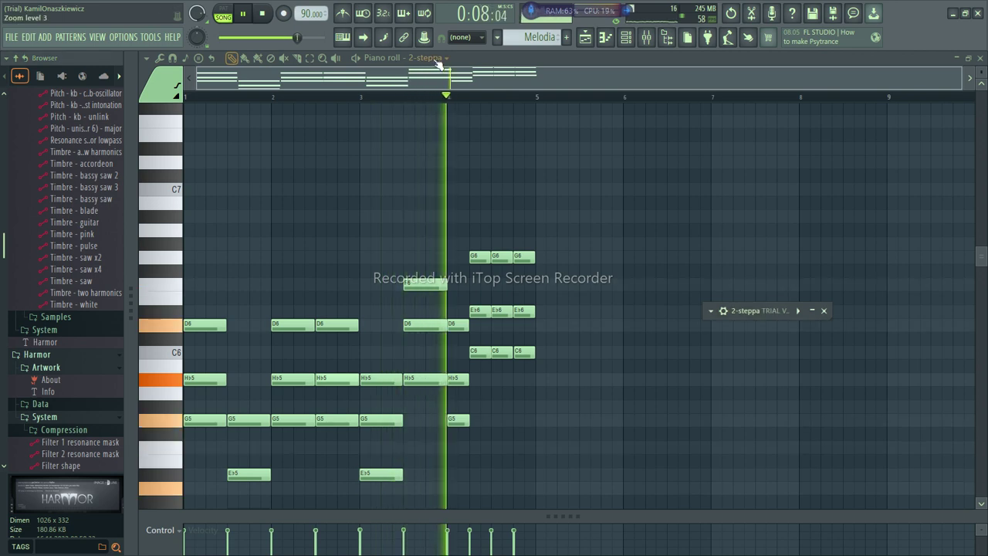
pyautogui.click(799, 311)
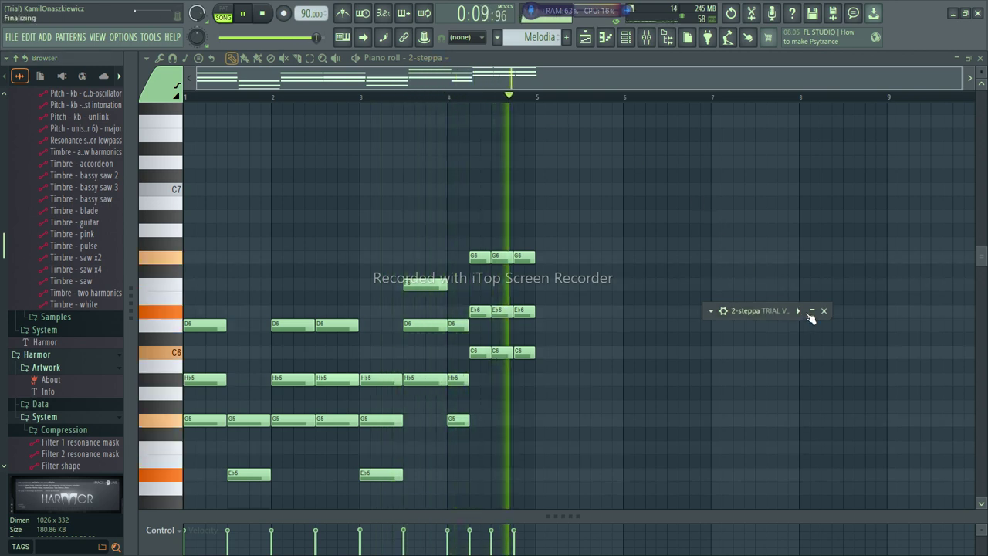
pyautogui.click(813, 311)
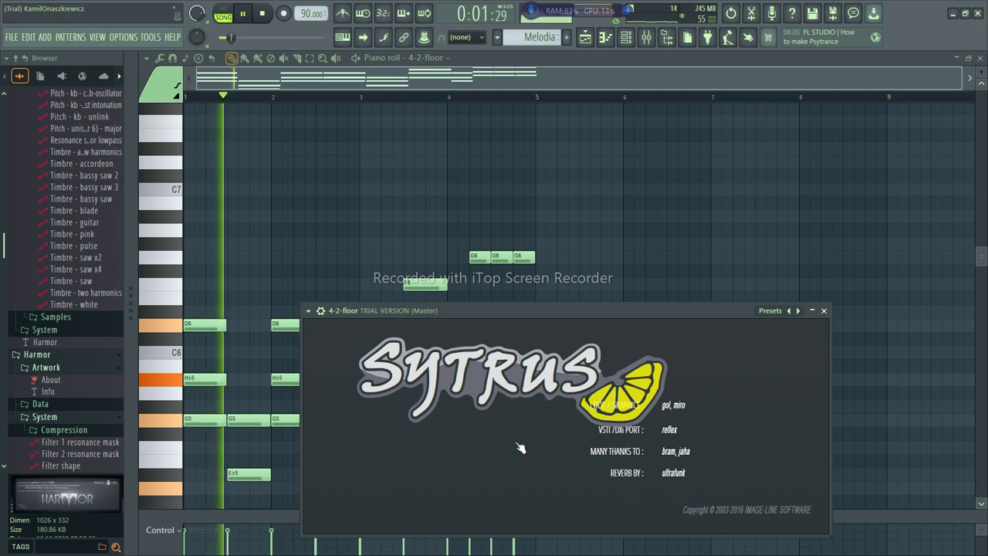
# Minimize the piano roll to bring back the playlist, and advance Sytrus to the preset following 4-2-floor.
pyautogui.moveTo(925, 514); pyautogui.dragTo(719, 177)
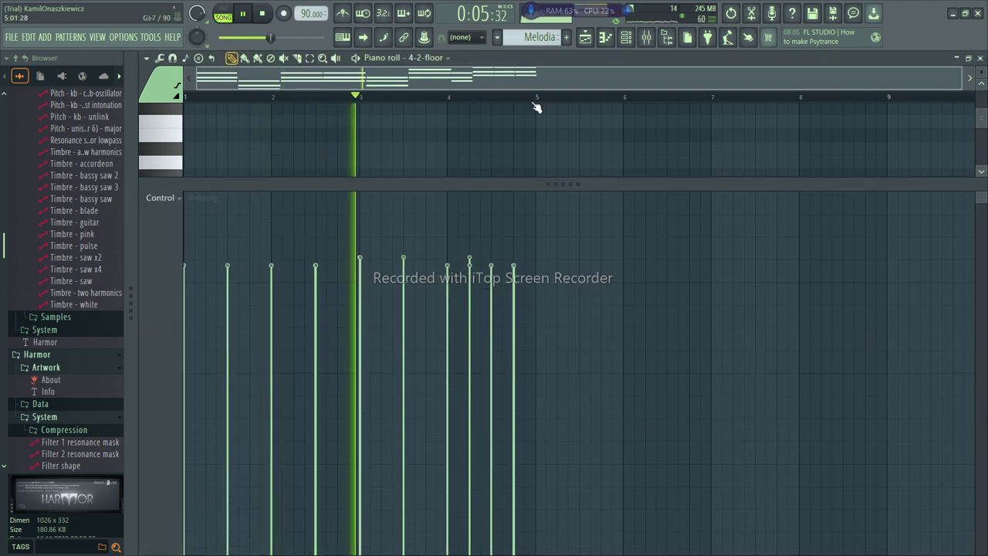
pyautogui.click(958, 60)
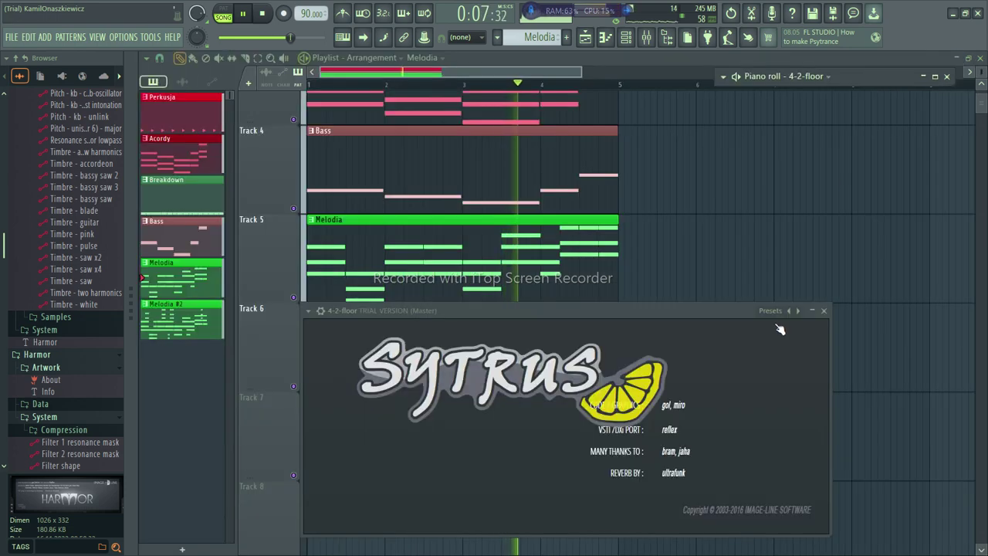
pyautogui.click(935, 76)
pyautogui.click(956, 59)
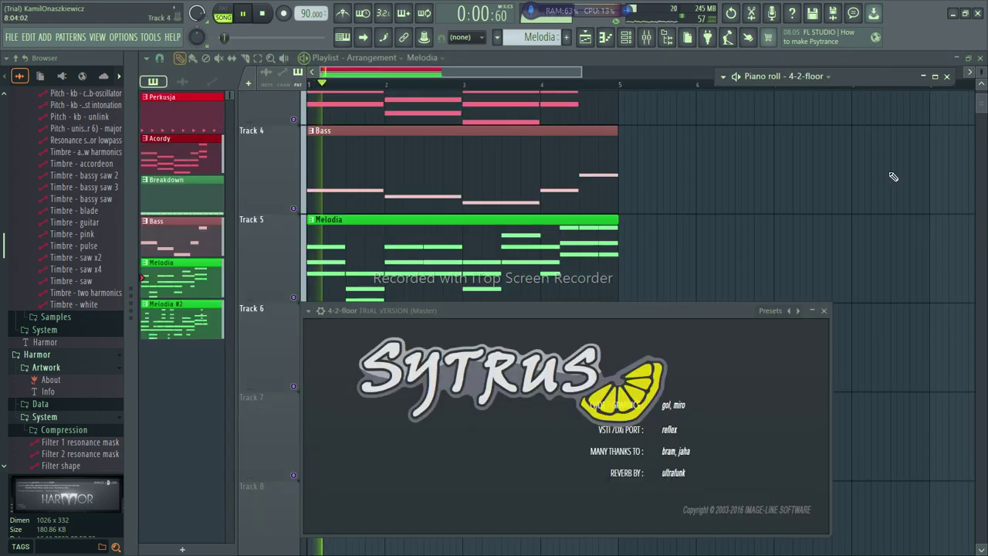
pyautogui.click(799, 310)
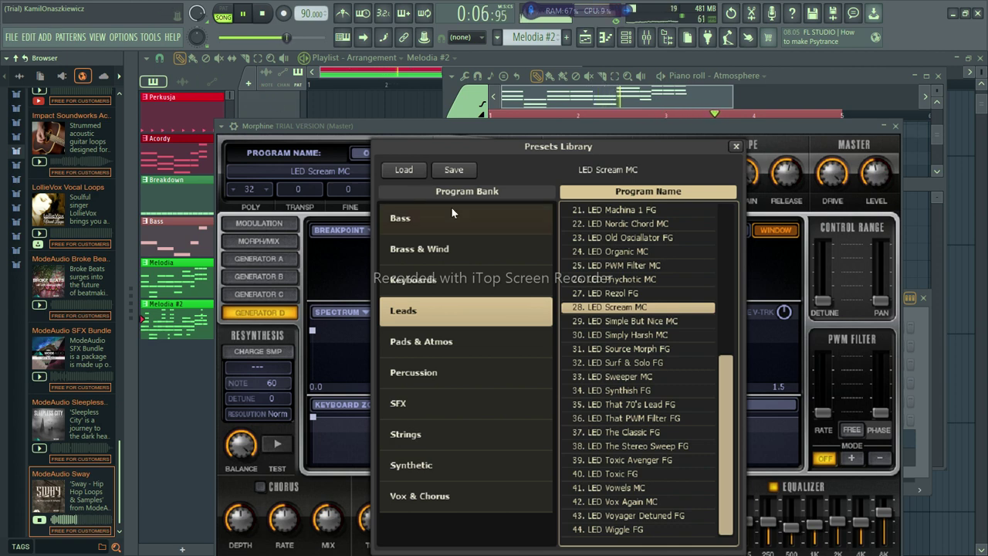
# Browse the online Morphine, PoiZone and sample packs, and preview the Asher Postman drum samples.
pyautogui.press('XF86AudioLowerVolume')
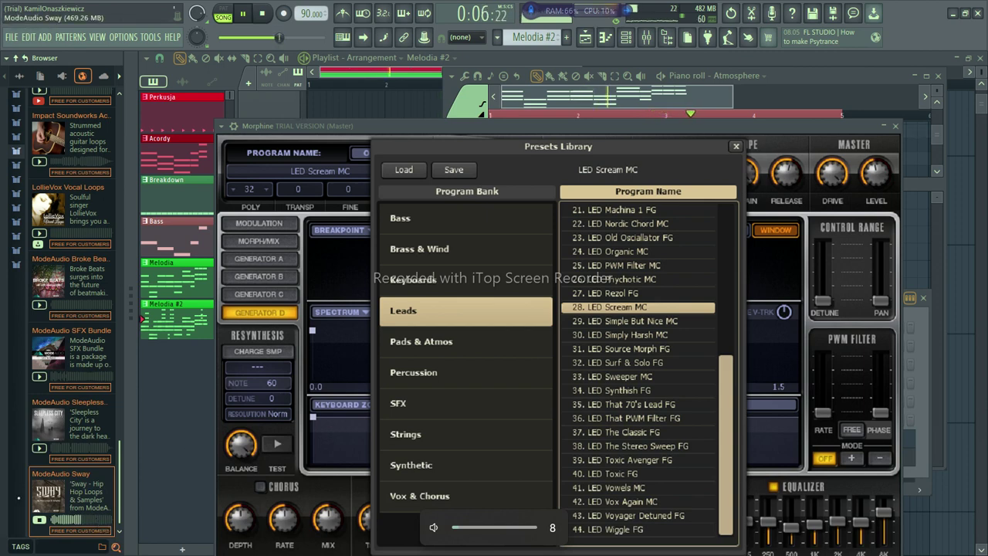
pyautogui.scroll(5, 19, 169)
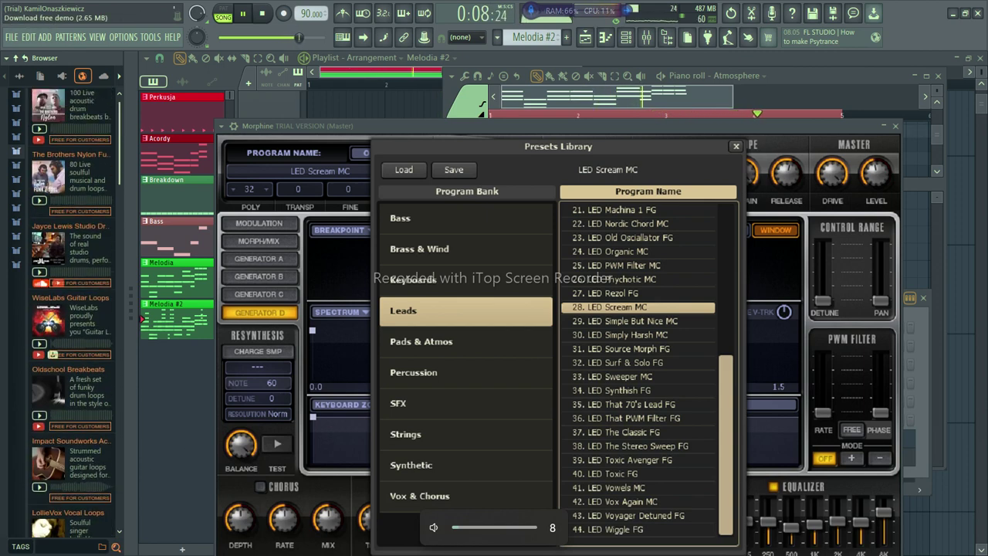
pyautogui.click(20, 172)
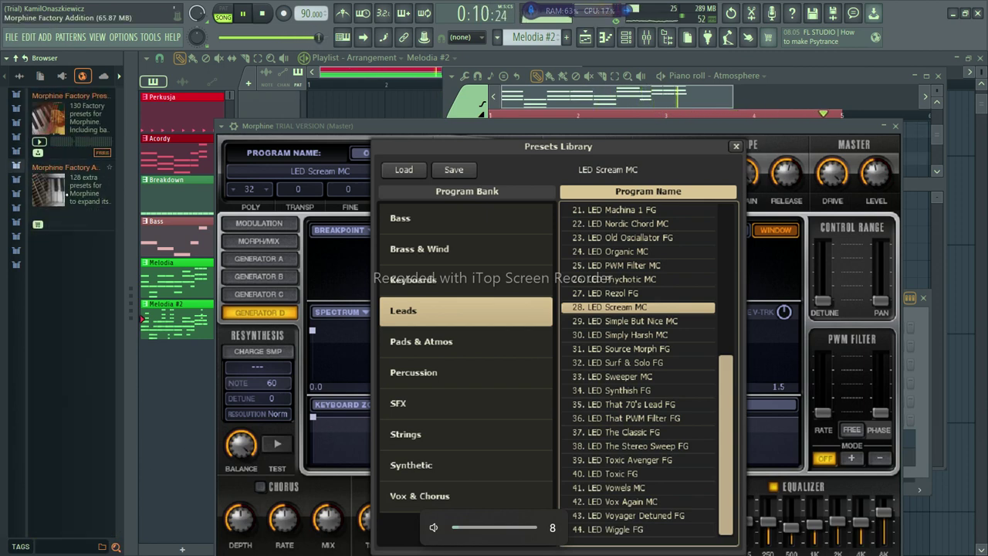
pyautogui.click(19, 184)
pyautogui.click(56, 146)
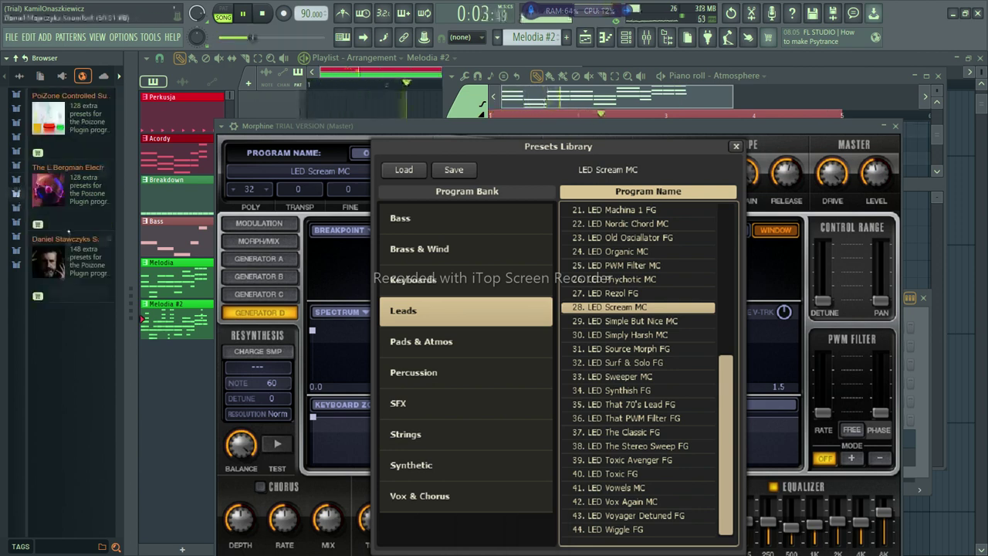
pyautogui.click(21, 209)
pyautogui.click(19, 210)
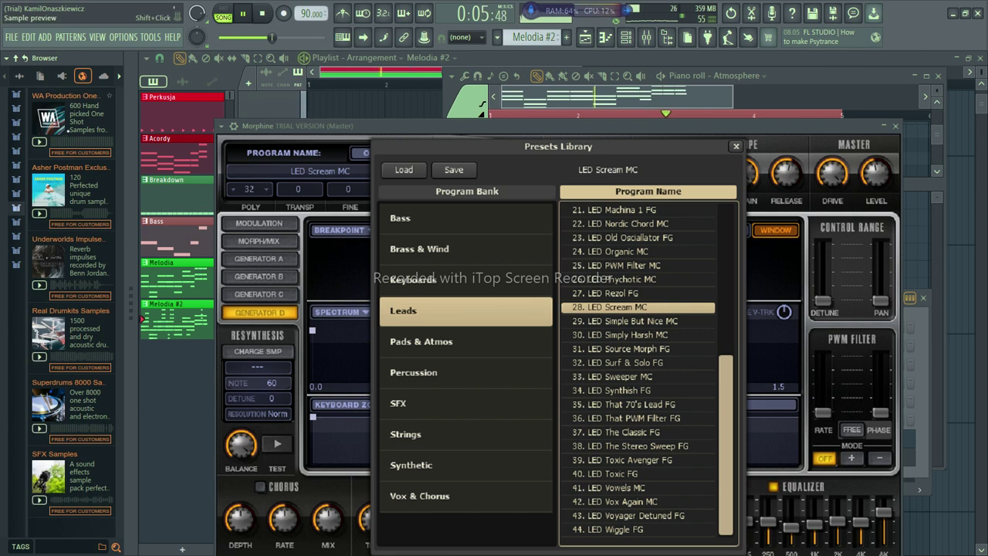
pyautogui.rightClick(78, 138)
pyautogui.click(60, 212)
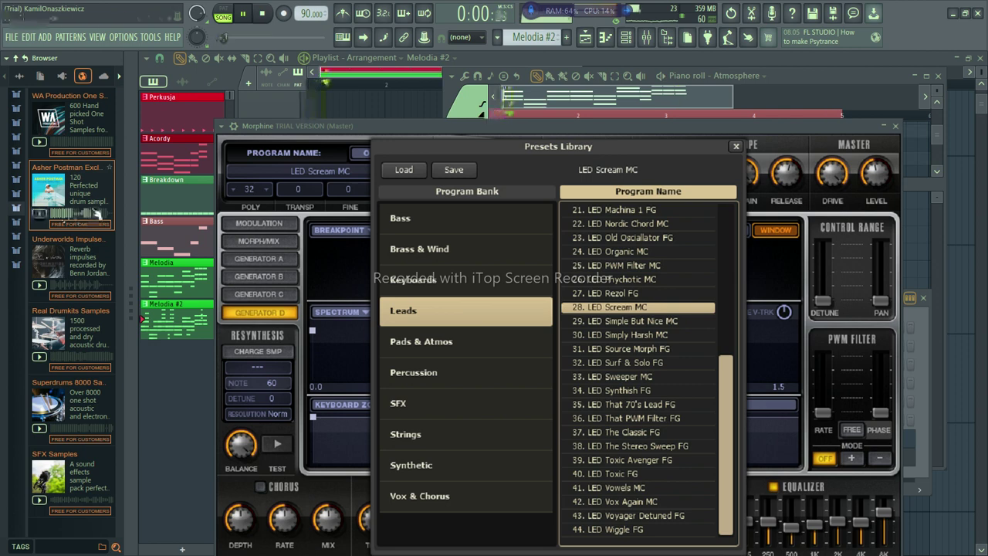
# Look through further online content categories, including the Sawer presets, ZGameEditor visuals and FPC free kits.
pyautogui.click(17, 223)
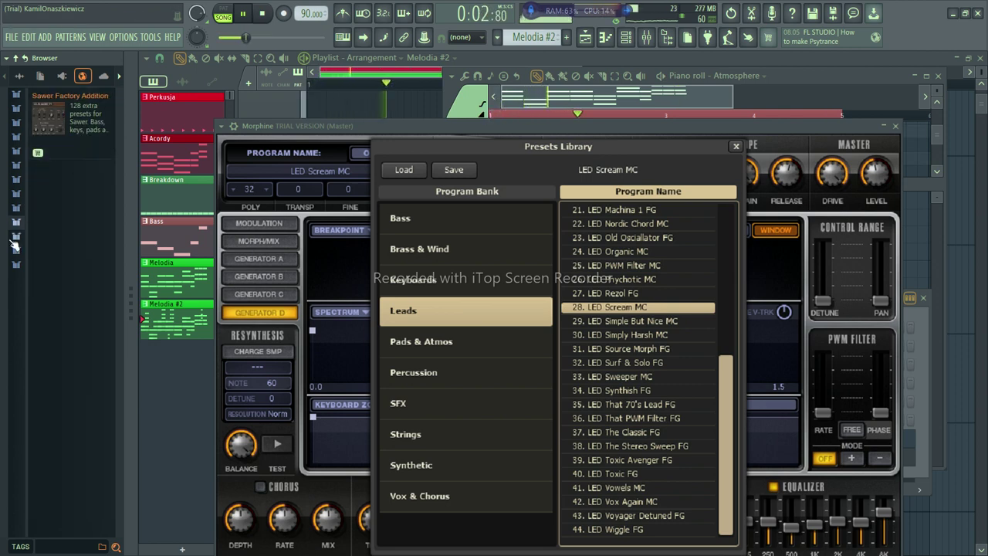
pyautogui.click(16, 239)
pyautogui.click(18, 264)
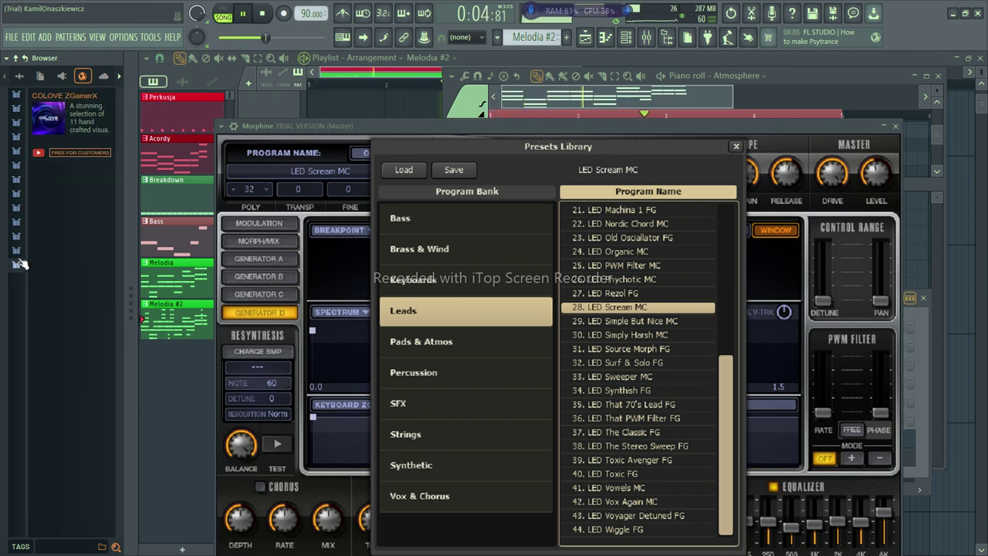
pyautogui.click(14, 252)
pyautogui.click(17, 123)
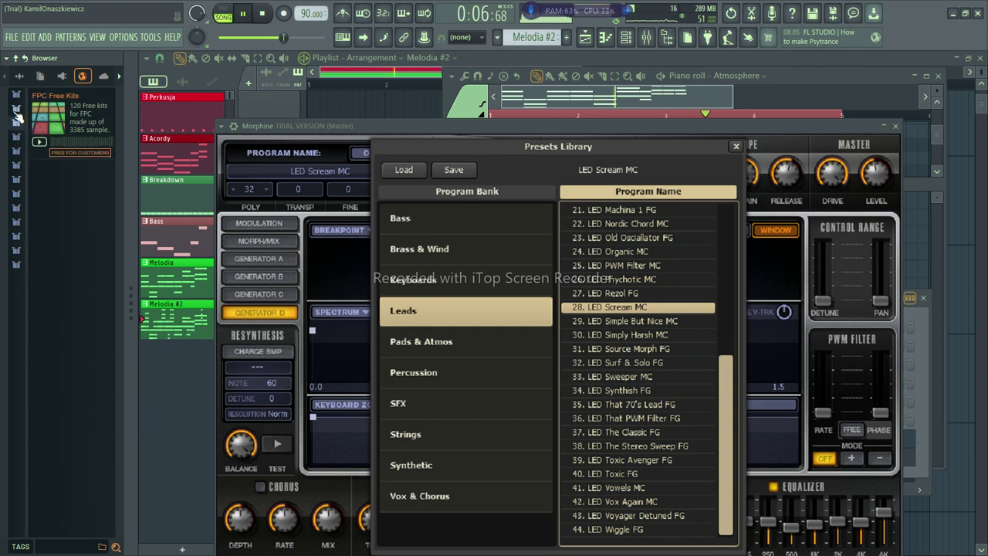
# Preview sounds from the online instrument packs, including Impact Soundworks Shreddage Bass and the classic drum library.
pyautogui.scroll(5, 17, 116)
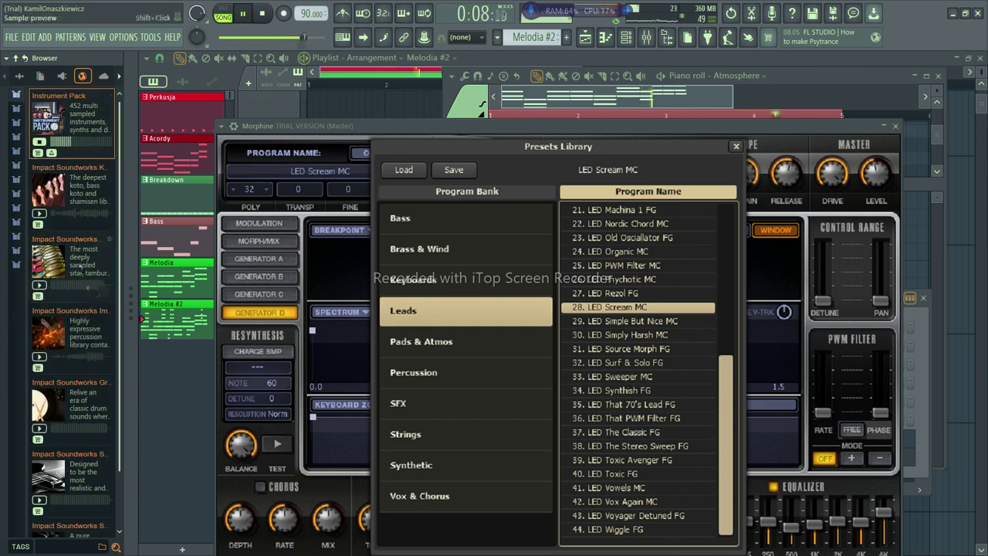
pyautogui.scroll(-1, 68, 383)
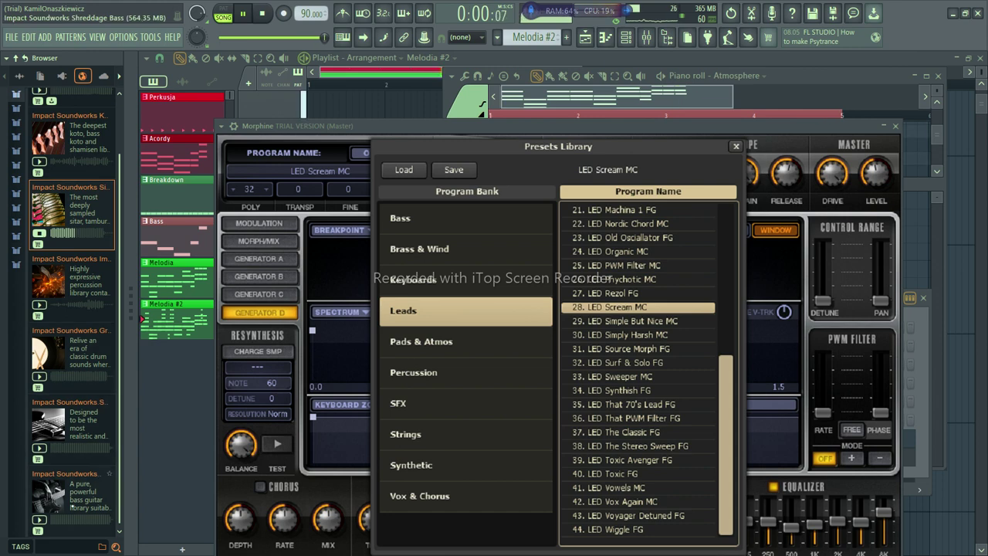
pyautogui.click(73, 521)
pyautogui.click(64, 384)
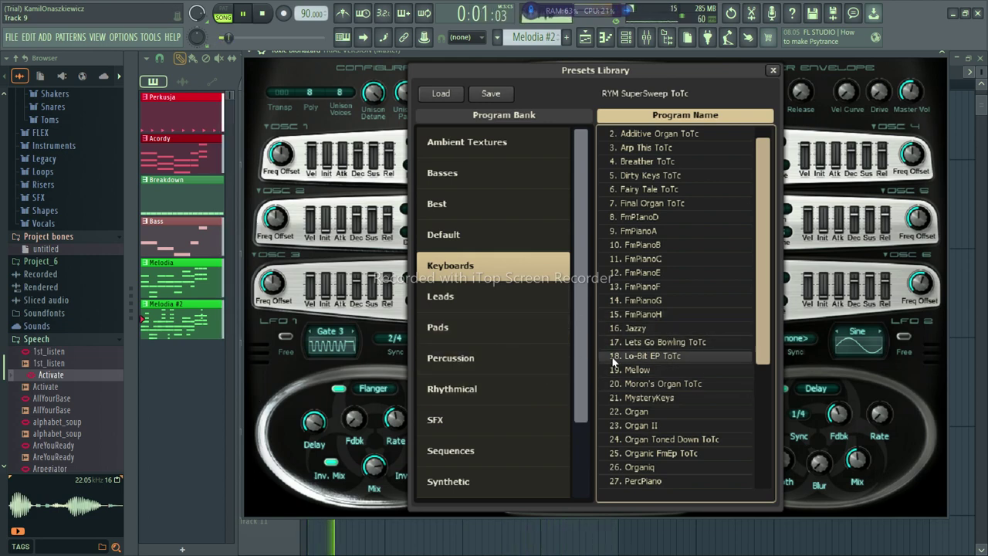
# Load the FmPianoE preset from the Toxic Biohazard Keyboards bank and look further down its program list.
pyautogui.scroll(-15, 88, 313)
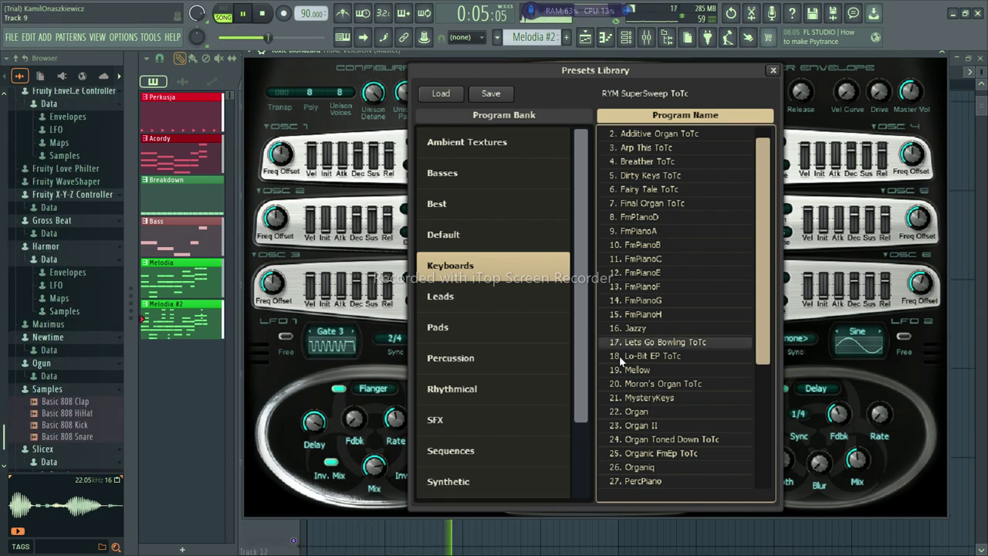
pyautogui.click(641, 272)
pyautogui.scroll(-4, 655, 309)
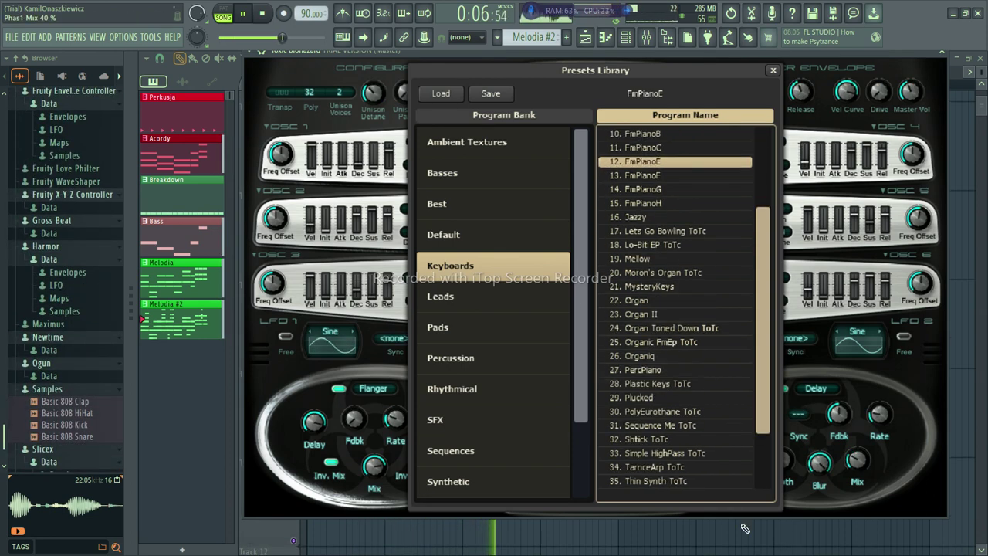